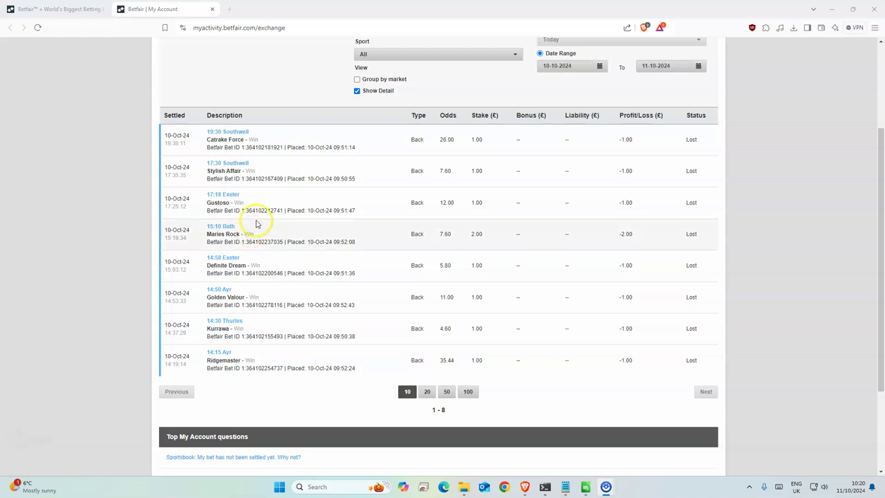
Step: Review the settled exchange bets for 10-10-2024 to 11-10-2024, checking the horses, odds, stakes and profit or loss
scroll(432, 231, up, 2)
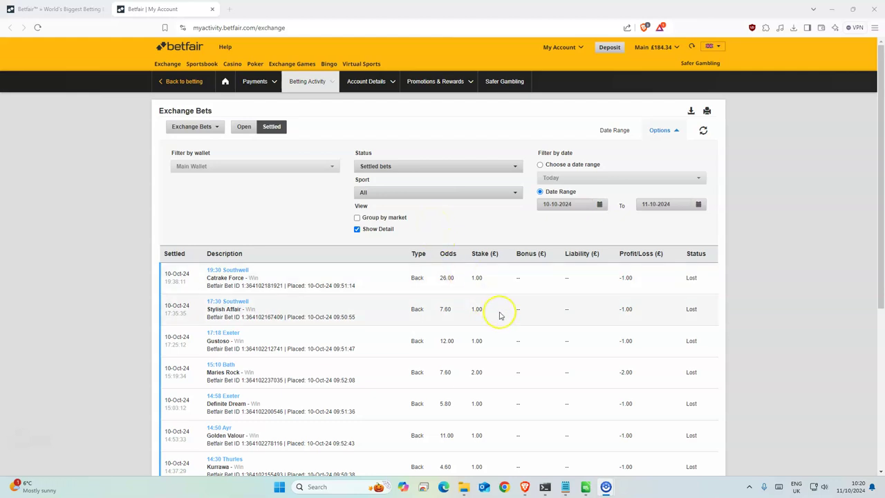
scroll(501, 315, down, 1)
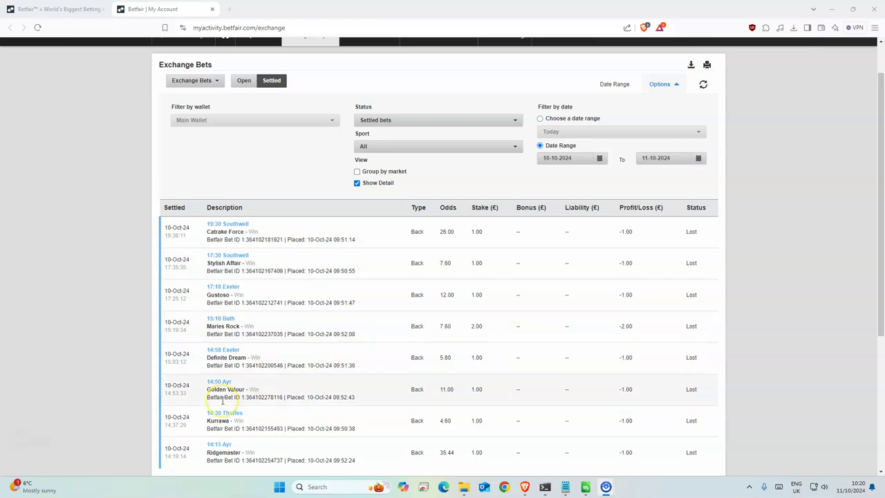
scroll(372, 339, down, 1)
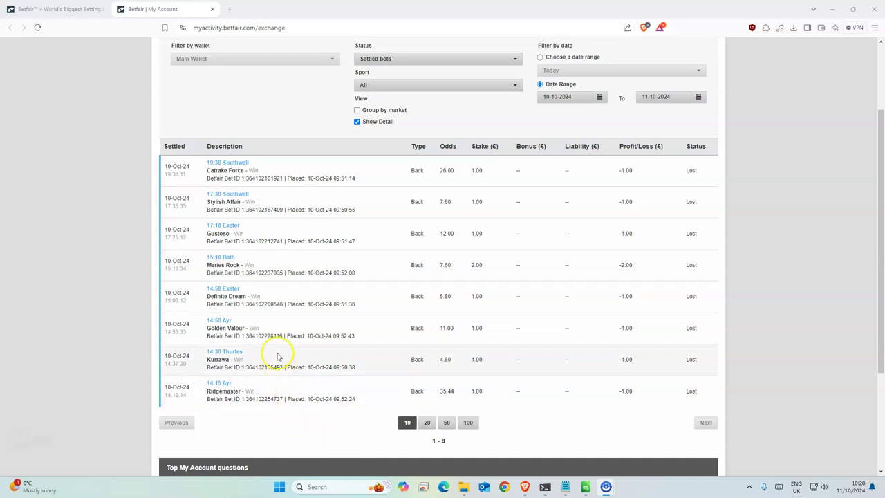
click(207, 265)
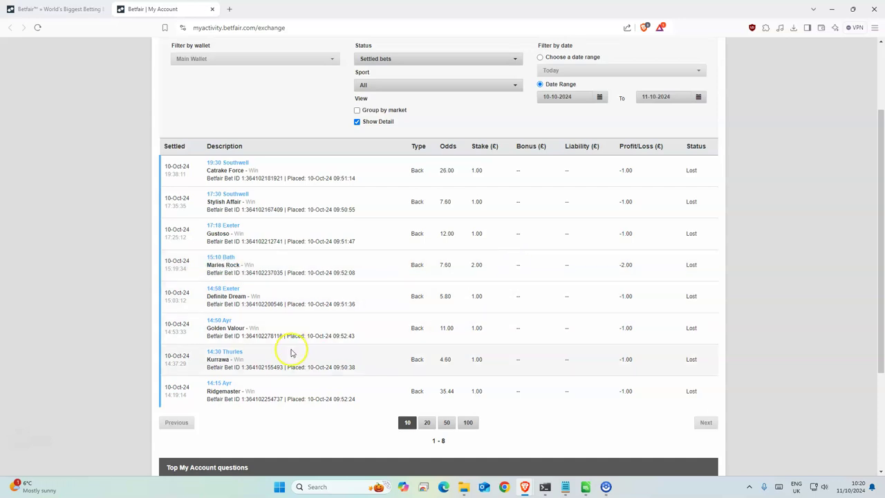
drag(249, 296, 206, 298)
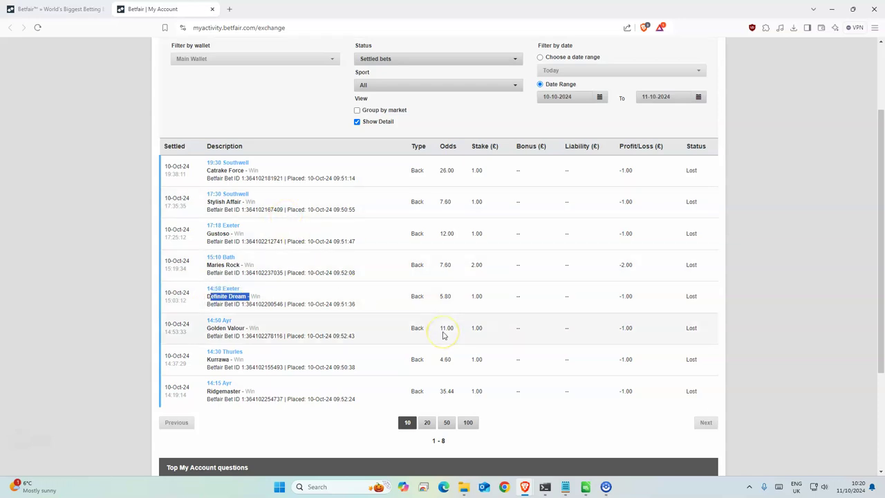
scroll(582, 358, up, 2)
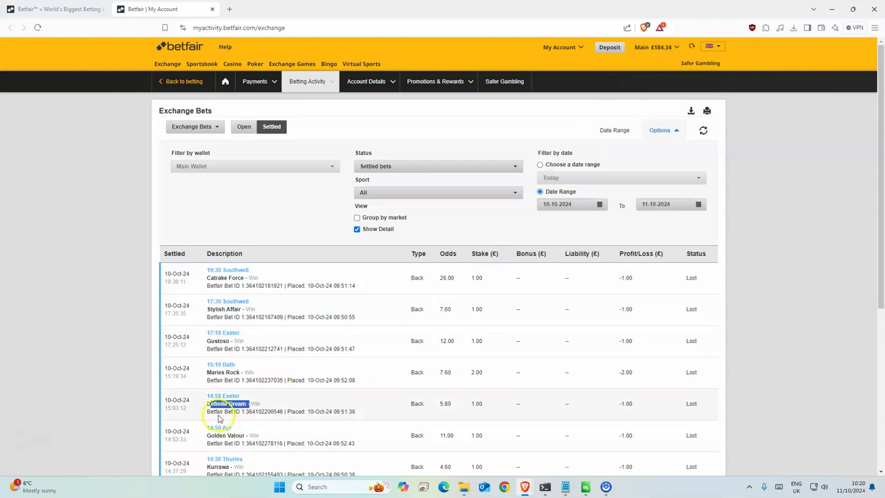
Step: Switch to the MergedDF.csv spreadsheet in LibreOffice Calc and look over the filtered horse selections for Friday October 11th 2024
click(586, 487)
click(400, 265)
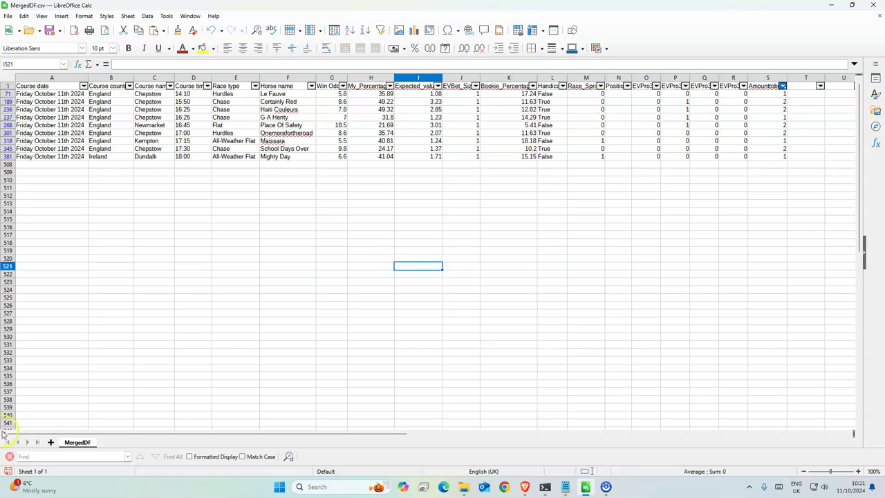
key(Left)
key(Up)
key(Up)
key(Up)
key(Up)
key(Up)
key(Up)
key(Up)
key(Up)
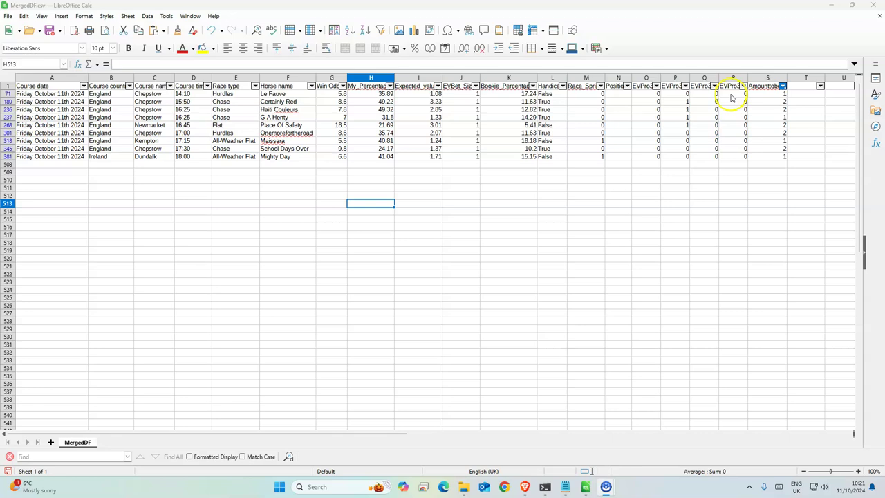
Step: Highlight in yellow the rows with a bet amount of 2: Certainly Red, Haiti Couleurs, Place Of Safety, Onemorefortheroad and School Days Over
click(782, 102)
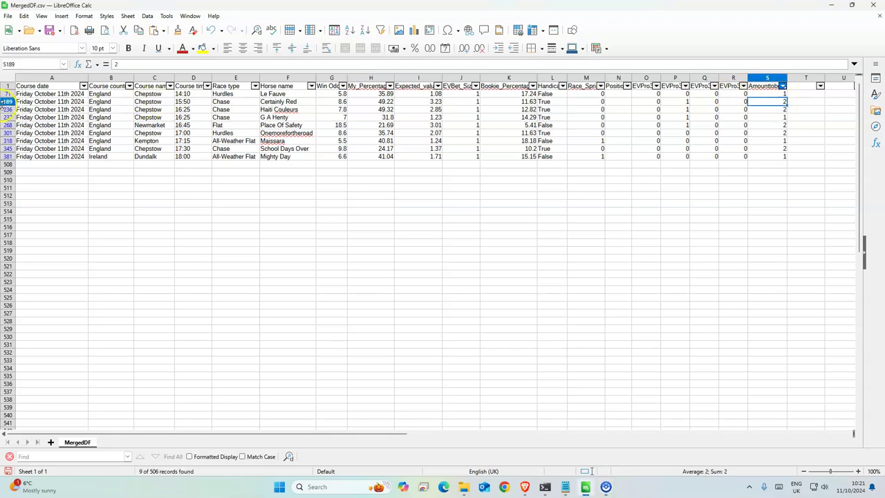
drag(7, 102, 9, 109)
click(202, 47)
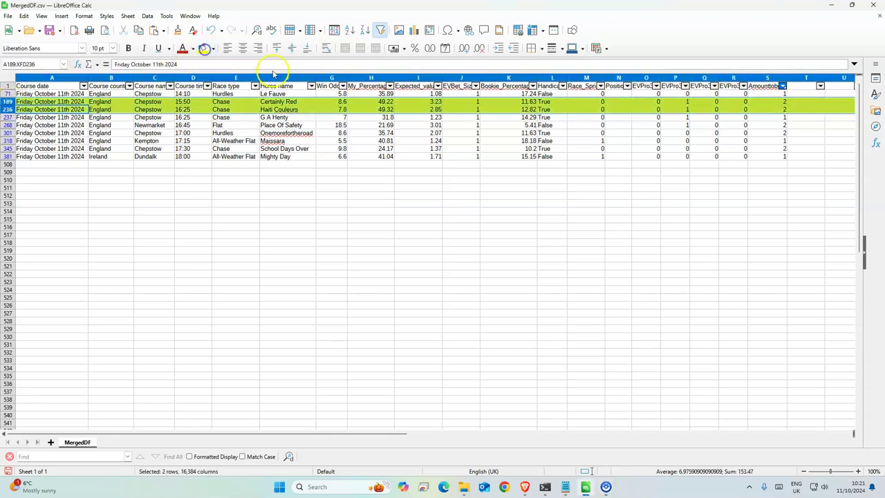
click(773, 126)
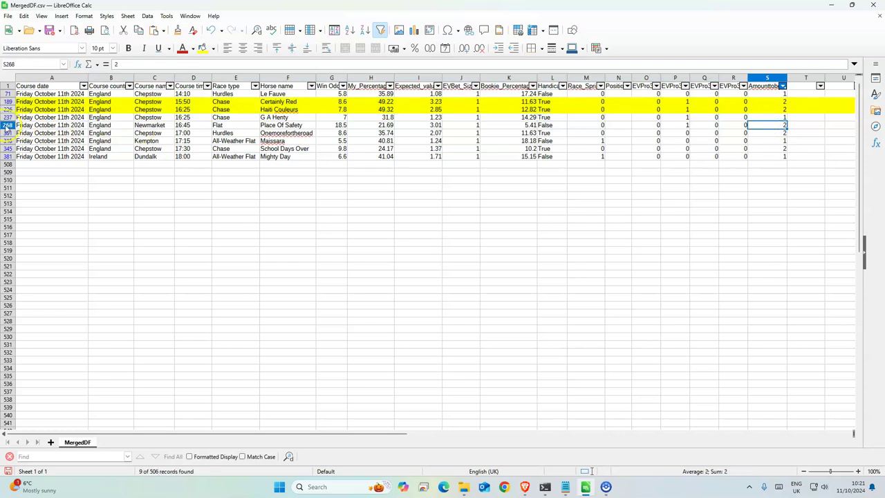
drag(7, 125, 7, 133)
click(202, 48)
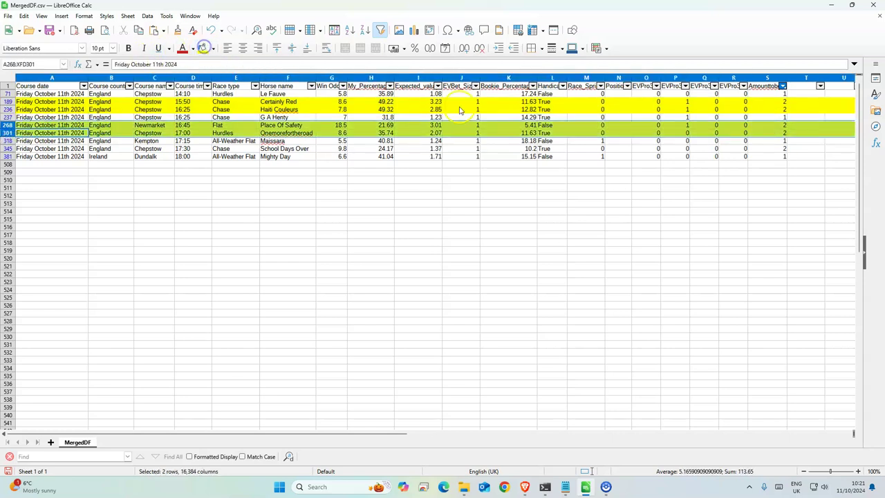
click(769, 149)
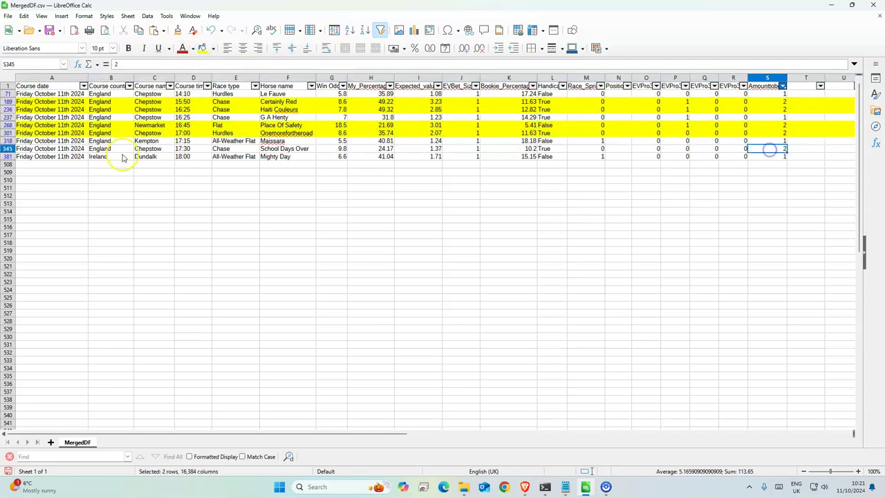
click(7, 149)
click(202, 47)
Step: Sort the filtered selections by course name in descending order
click(205, 111)
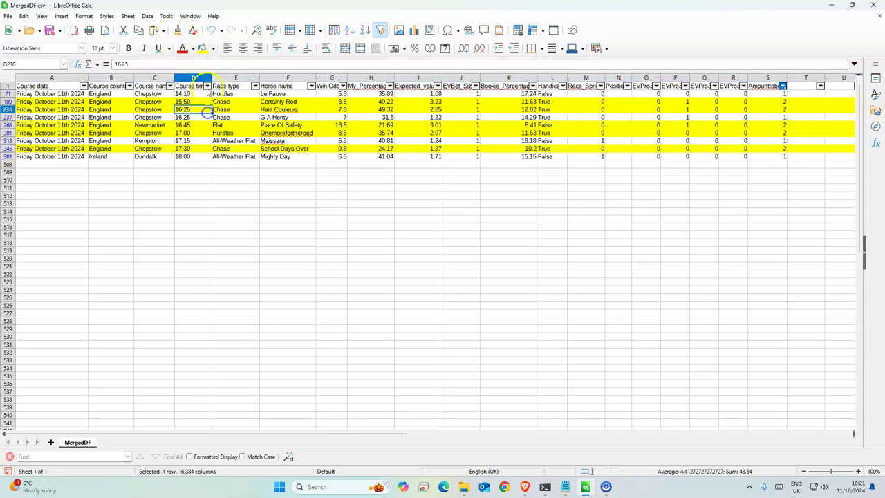
click(169, 86)
click(163, 112)
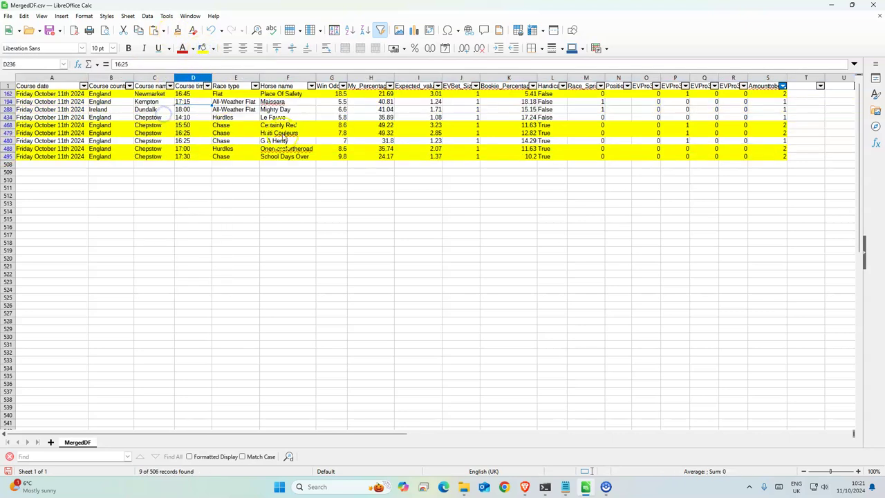
Step: Arrange the spreadsheet and the Betfair browser window side by side, with the spreadsheet on the right half
click(280, 133)
key(super+Right)
click(206, 145)
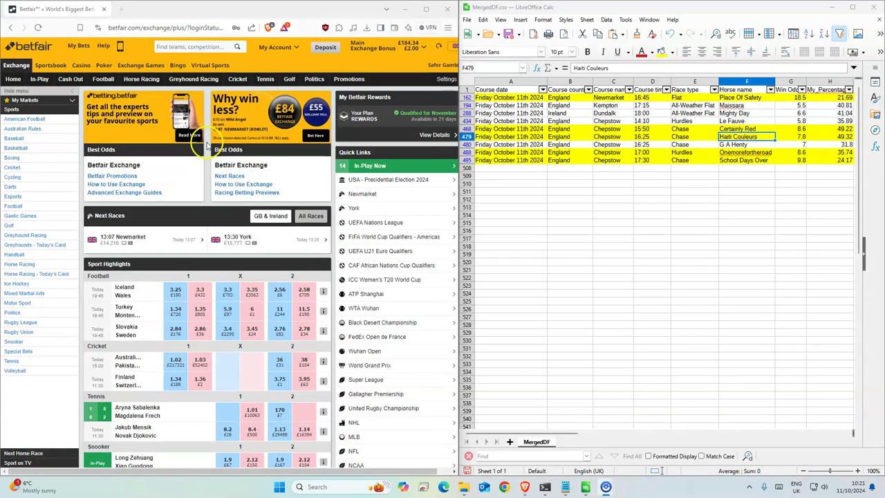
Step: Open today's 16:45 Newmarket win market and add a back bet on Place Of Safety at odds of 24
click(138, 80)
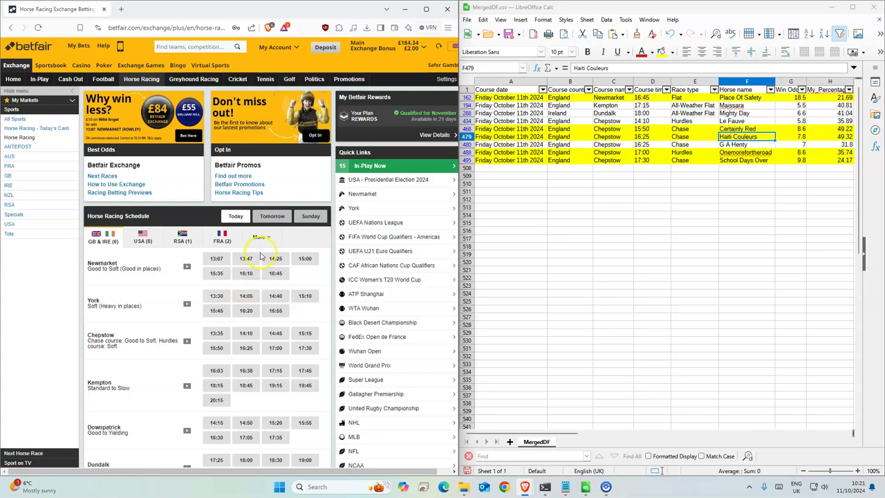
click(276, 275)
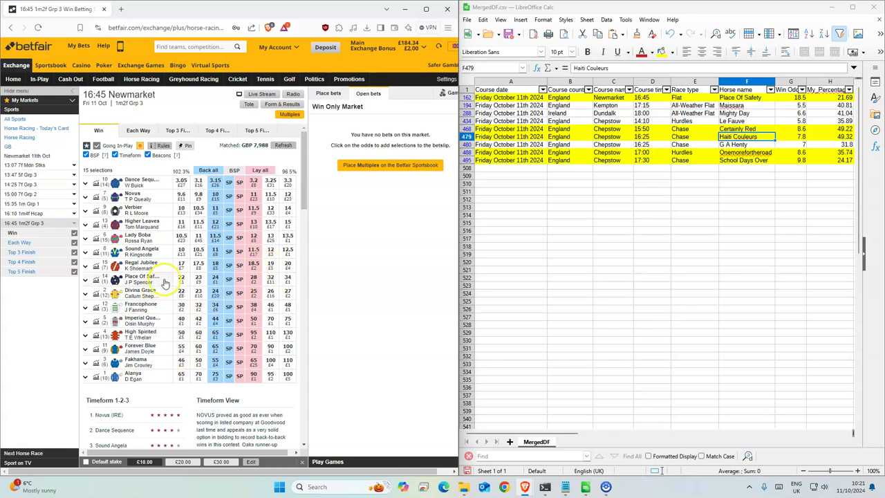
click(213, 278)
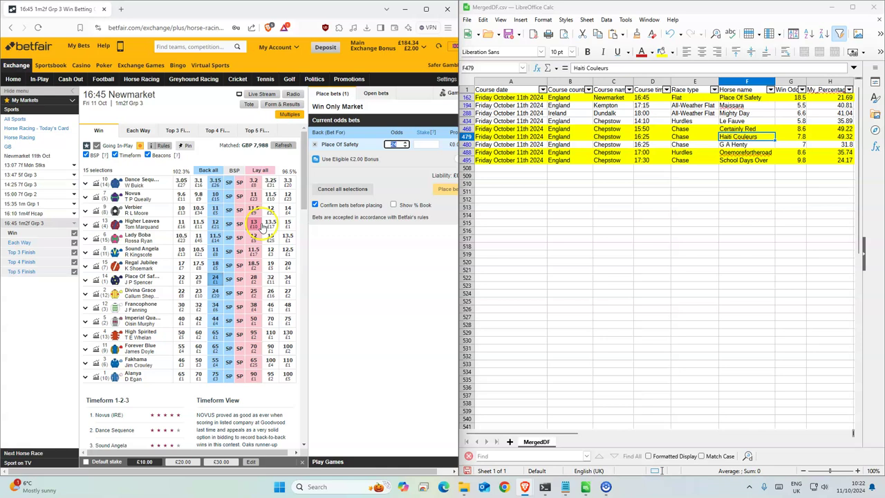
Step: Set the Place Of Safety stake to 2 and apply the eligible £2.00 bonus, widening the browser window to reach it
click(559, 433)
drag(559, 433, 448, 423)
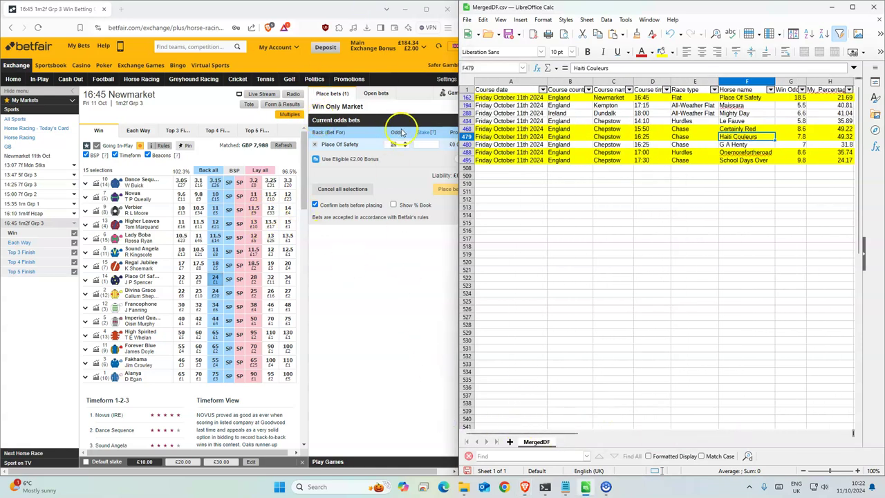
click(433, 144)
text(2)
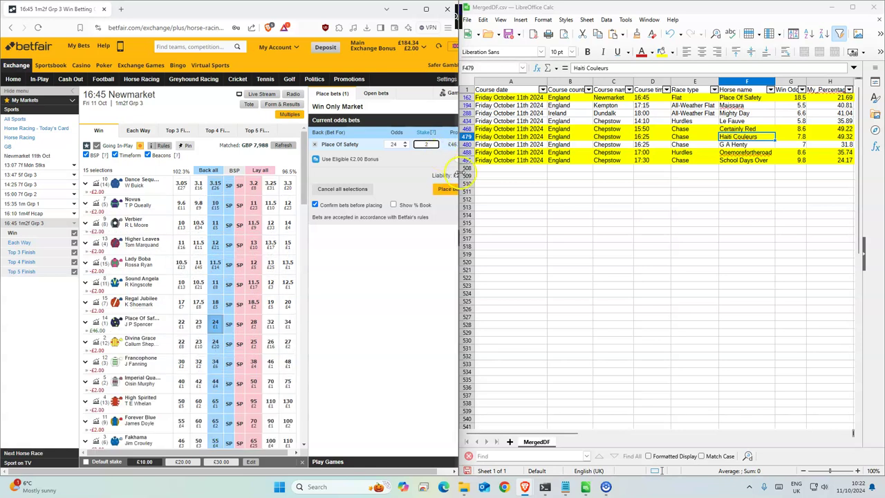
drag(459, 173, 482, 169)
click(469, 160)
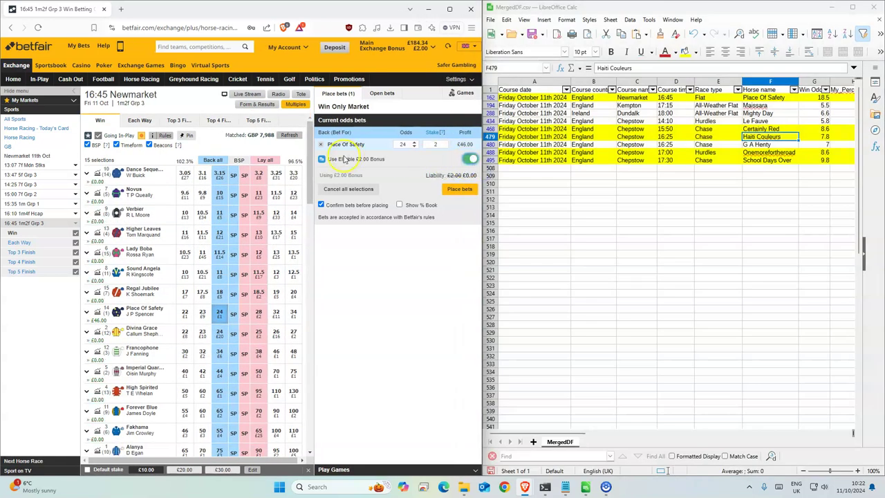
Step: Place and confirm the Place Of Safety bet, and try to make its unmatched part take SP at in-play
click(456, 189)
click(454, 183)
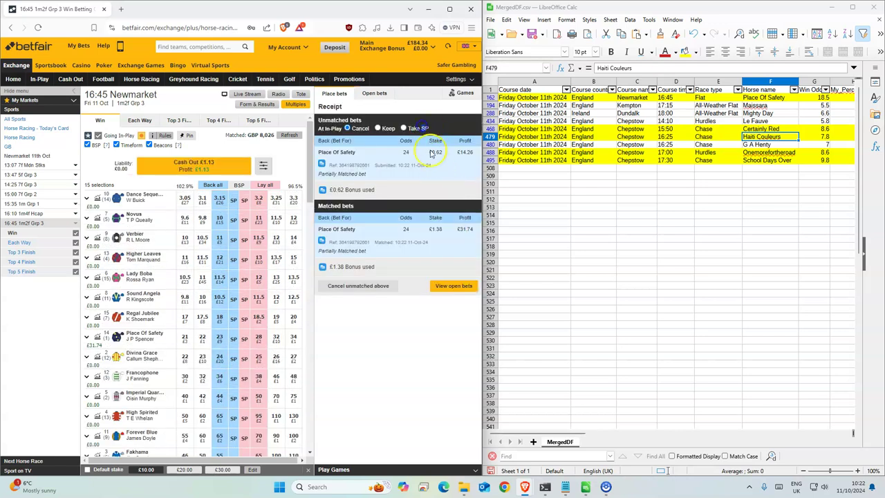
click(405, 129)
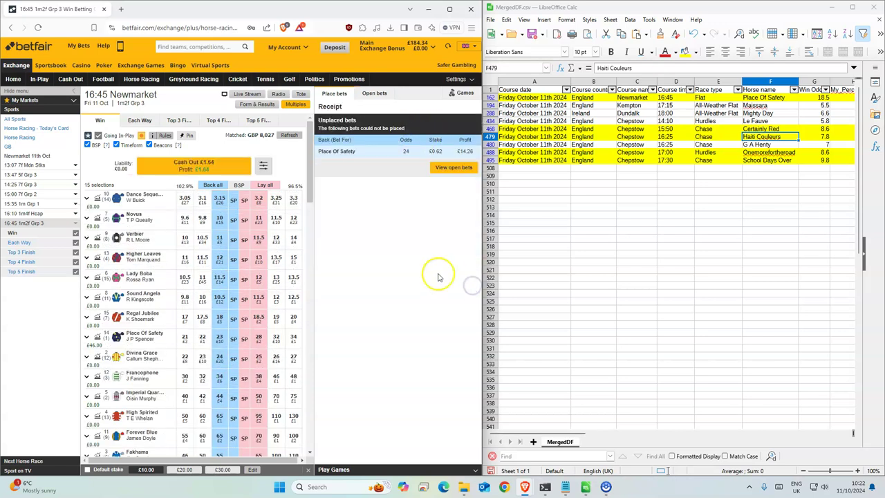
Step: Open the 17:15 Kempton win market and add a back bet on Maissara at odds of 5.5
click(592, 105)
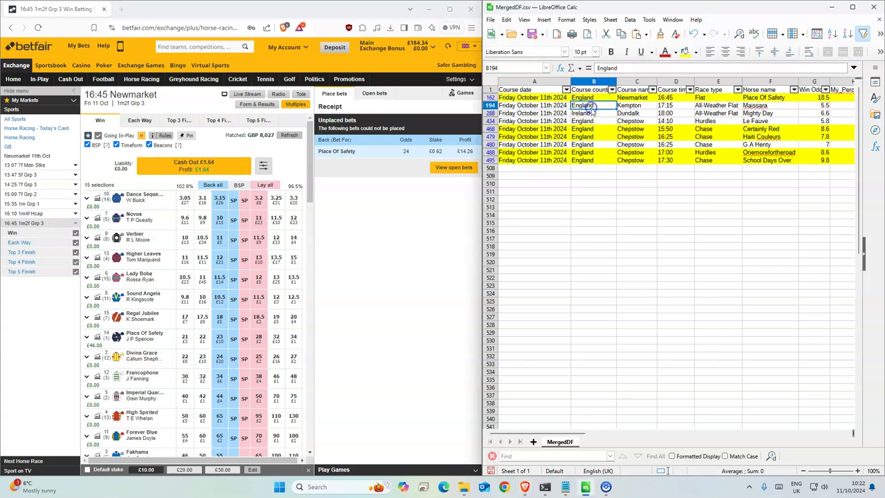
click(121, 80)
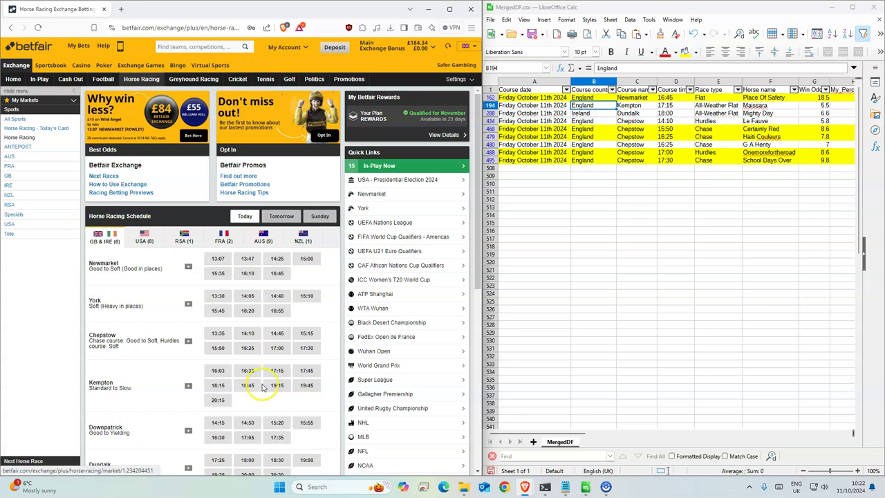
click(277, 371)
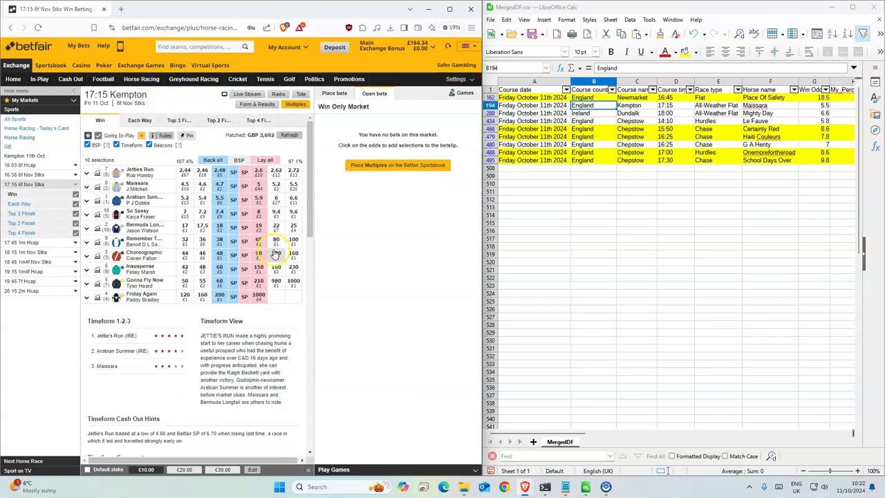
click(219, 187)
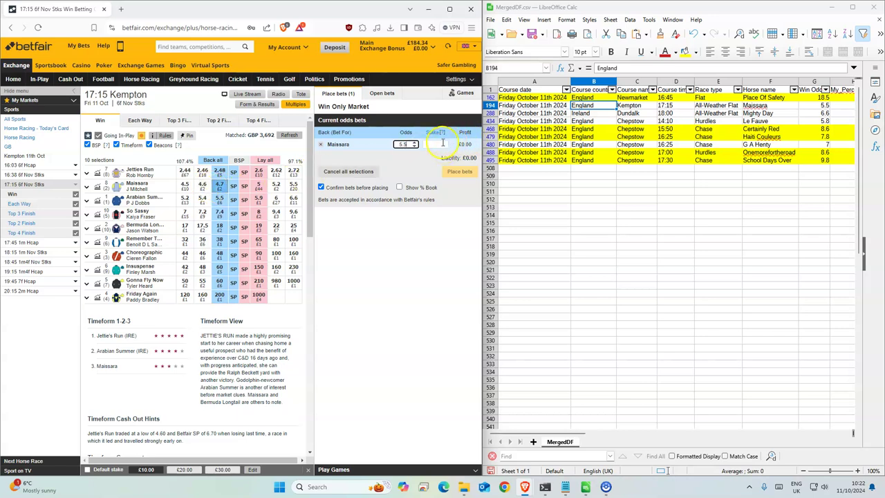
Step: Stake 1 on Maissara, place and confirm the bet, and set it to take SP at in-play if unmatched
click(443, 144)
text(1)
click(459, 171)
click(457, 177)
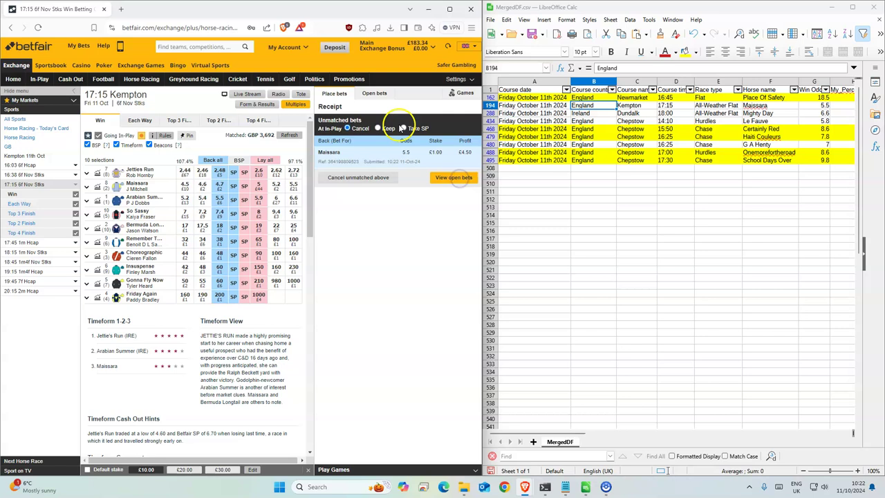
click(402, 128)
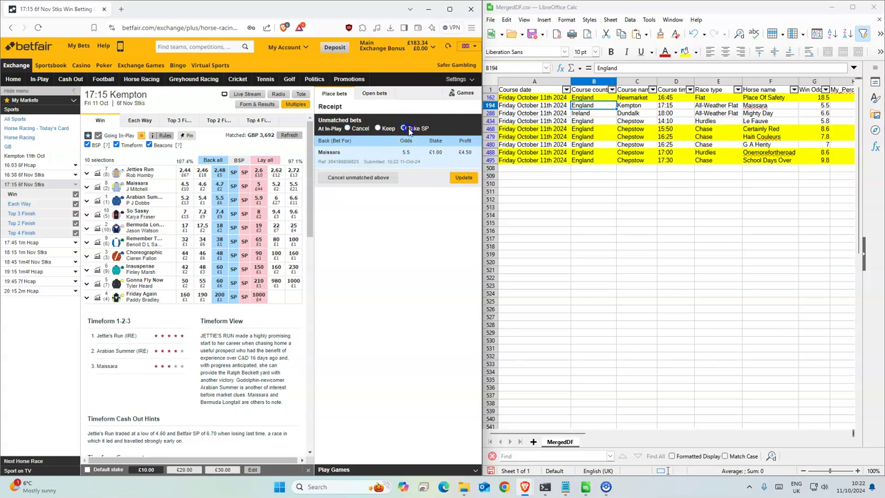
Step: Open the 18:00 Dundalk win market and add a back bet on Mighty Day at the offered odds of 8.4
click(626, 114)
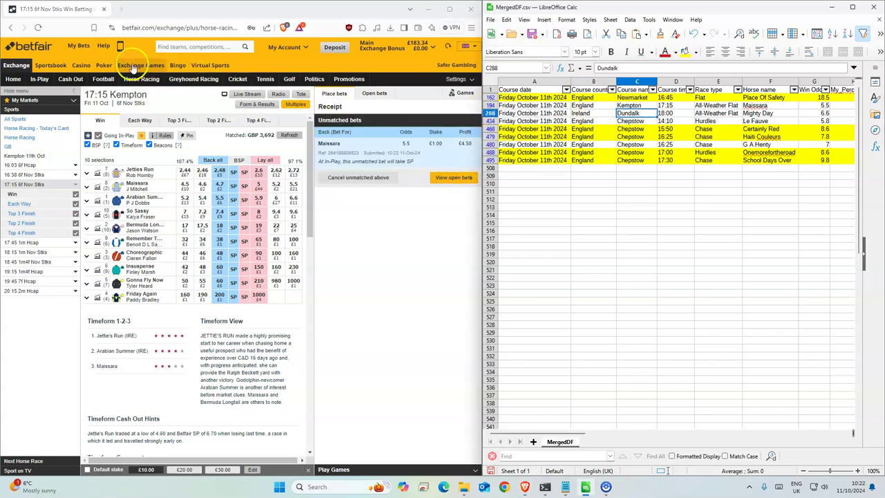
click(132, 82)
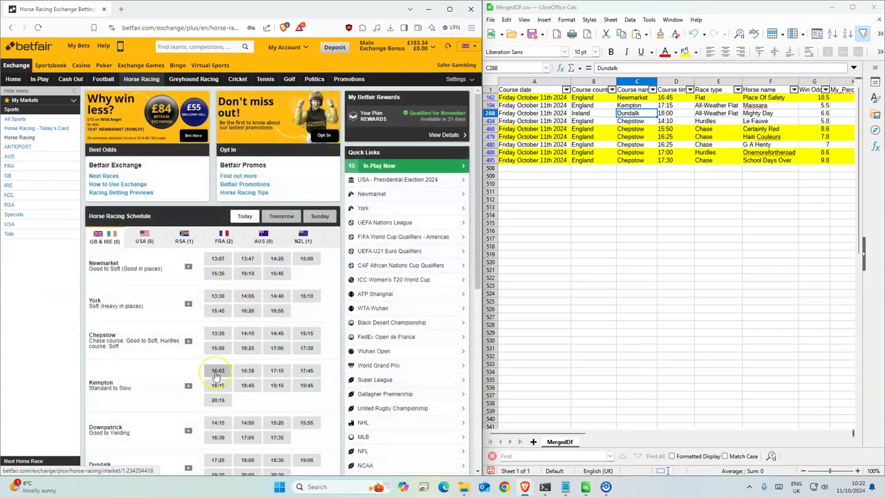
scroll(216, 375, down, 2)
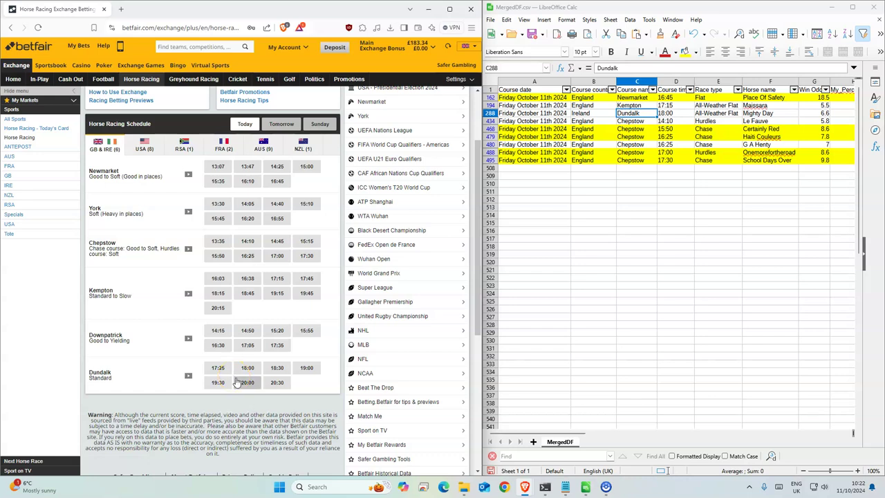
click(248, 367)
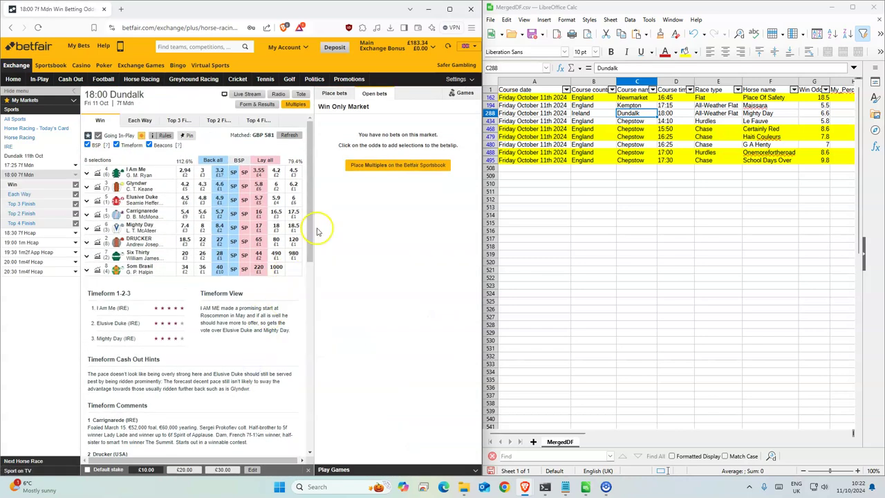
click(218, 230)
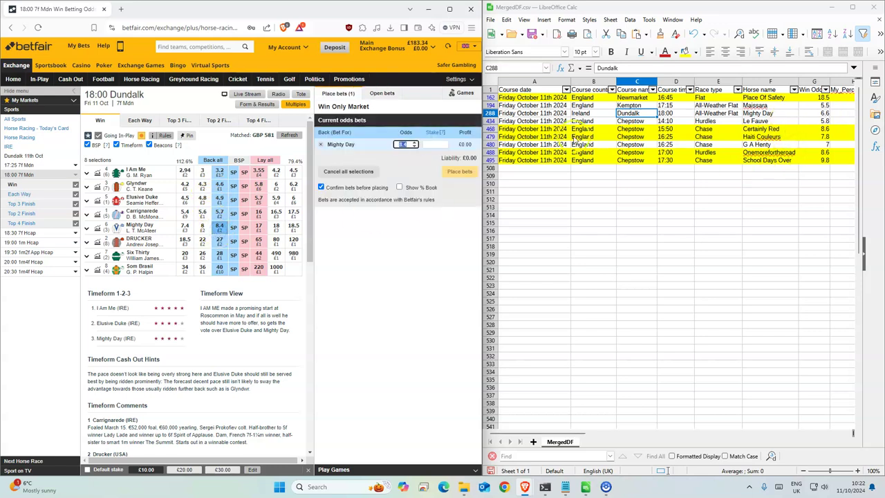
Step: Stake 1 on Mighty Day, then place and confirm the bet
click(447, 143)
text(1)
click(459, 171)
click(454, 178)
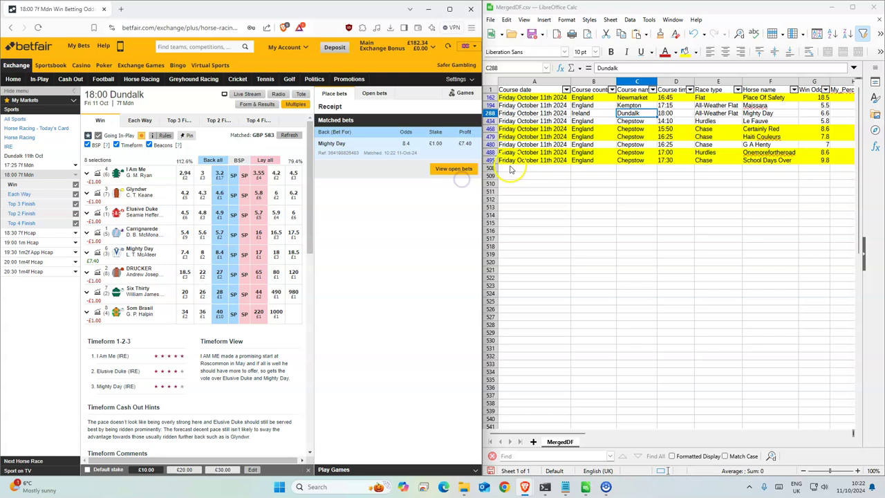
Step: Open the 14:10 Chepstow win market and add a back bet on Le Fauve at the offered odds of 5.8
click(637, 122)
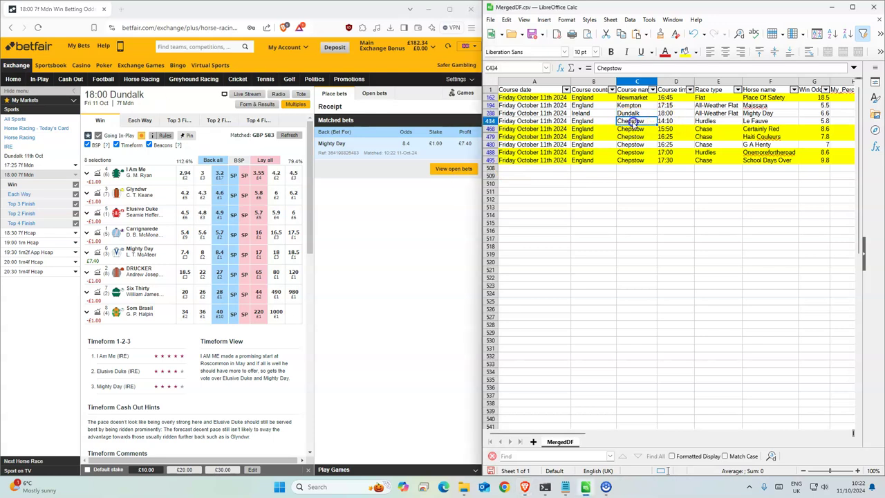
click(128, 81)
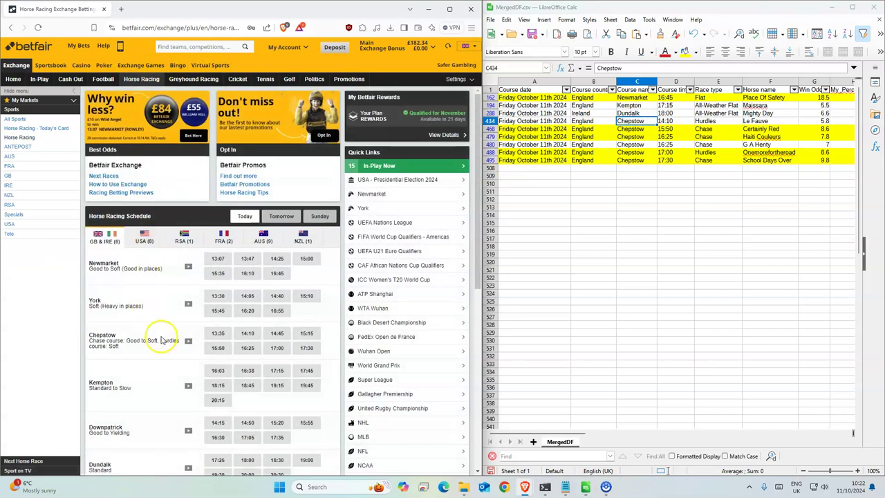
scroll(164, 346, down, 1)
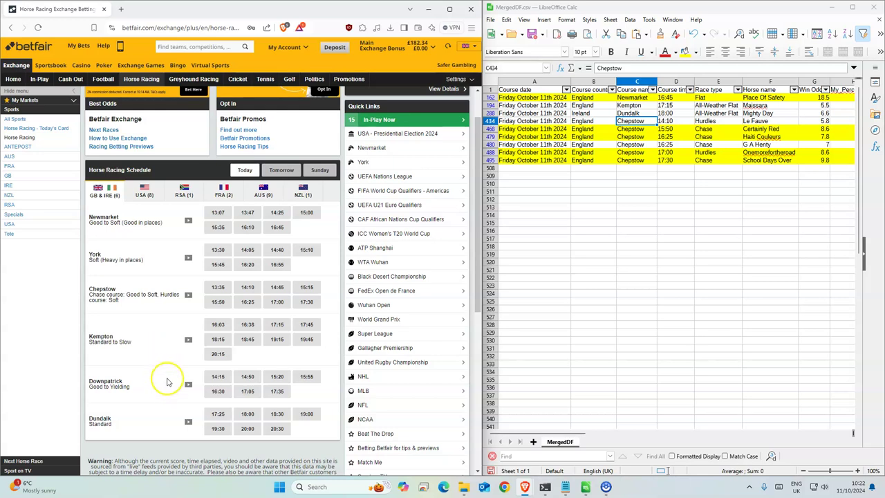
click(249, 287)
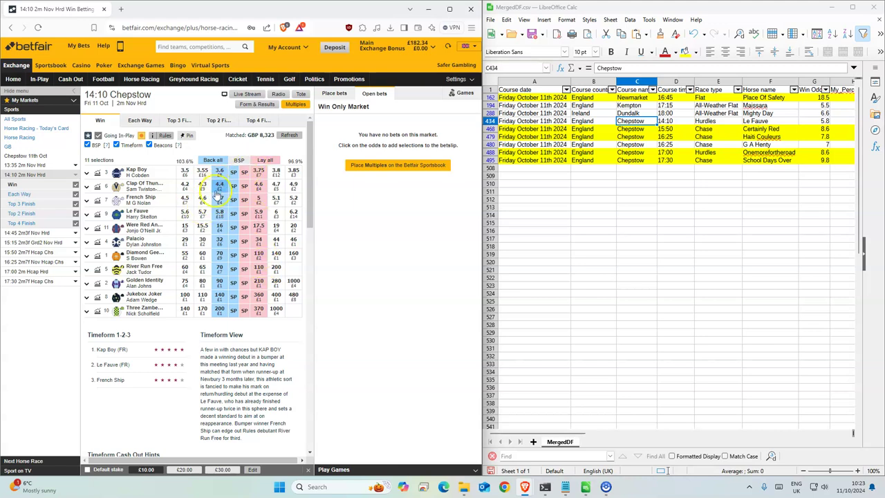
click(220, 212)
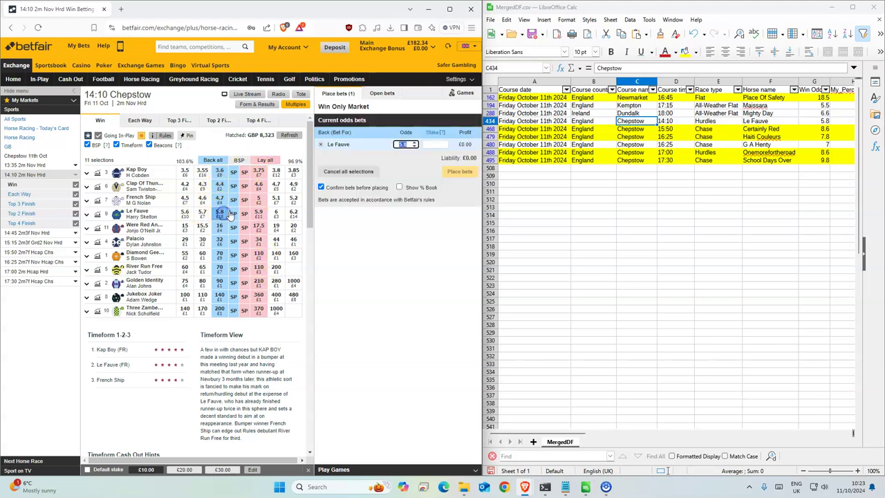
Step: Stake 1 on Le Fauve, and place and confirm the bet
click(447, 143)
text(1)
click(459, 171)
click(458, 173)
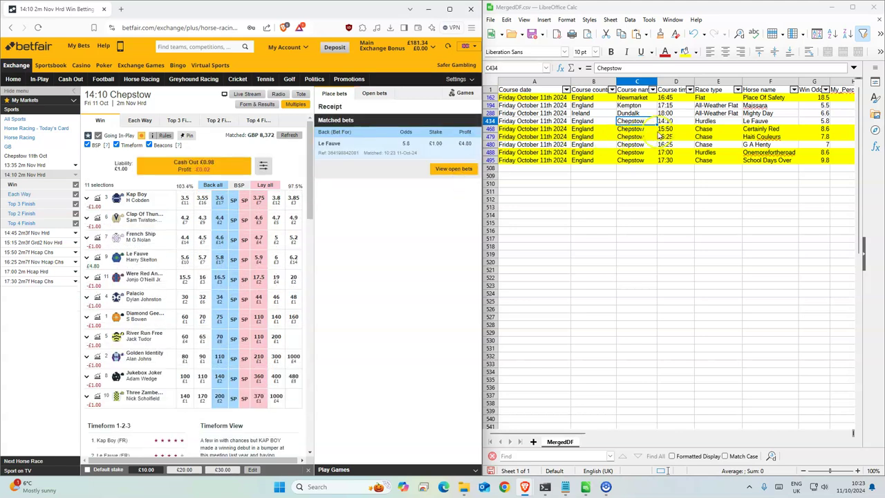
Step: Open the 15:50 Chepstow win market and add a back bet on Certainly Red
click(633, 129)
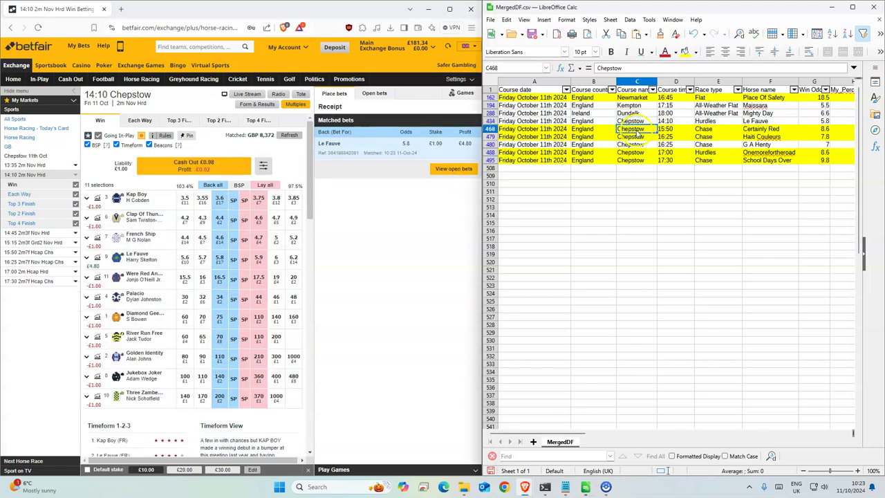
click(20, 254)
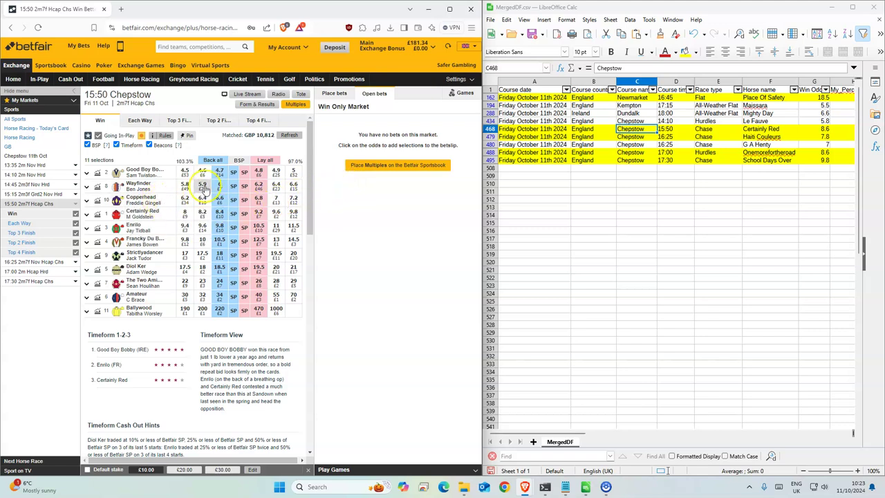
click(219, 215)
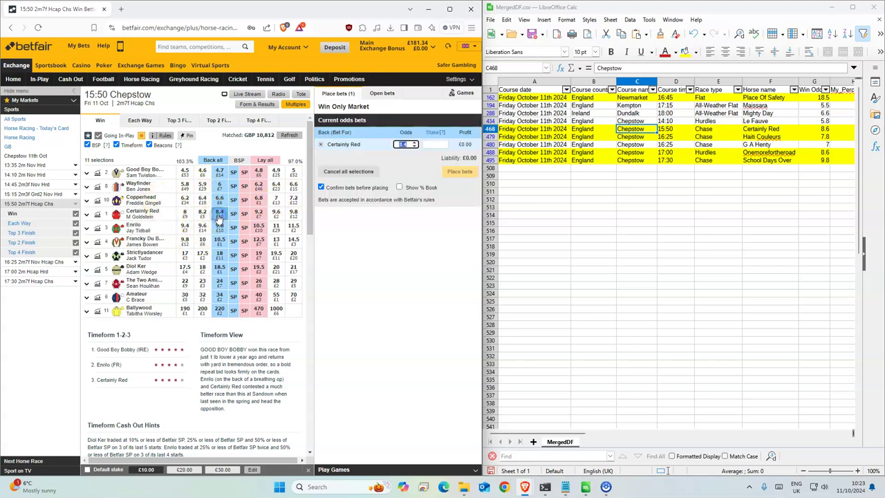
Step: Place and confirm the Certainly Red bet at odds of 8.6 with a stake of 2, taking SP at in-play if unmatched
click(404, 177)
text(2)
click(459, 172)
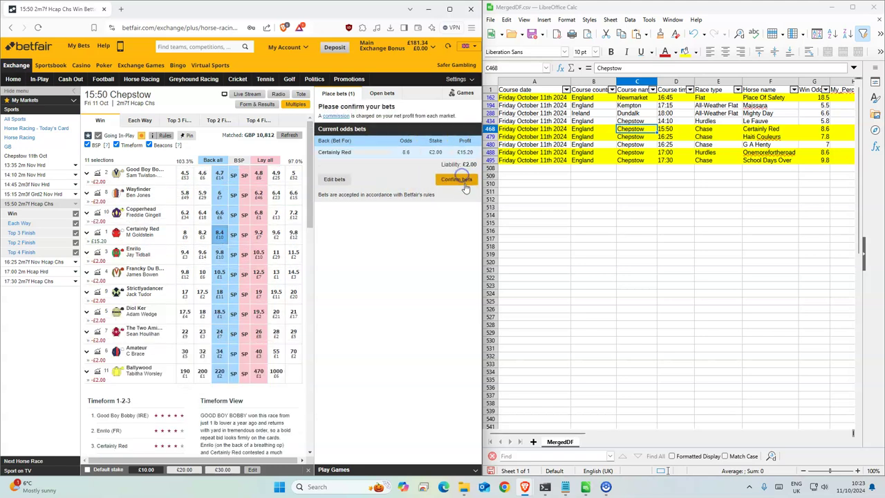
click(458, 175)
click(405, 132)
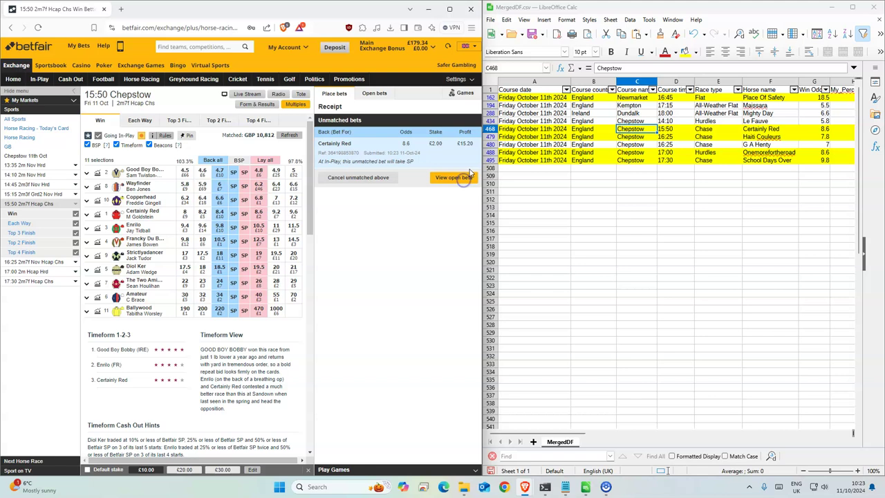
Step: Open the 16:25 Chepstow win market and add a back bet on Haiti Couleurs
click(641, 138)
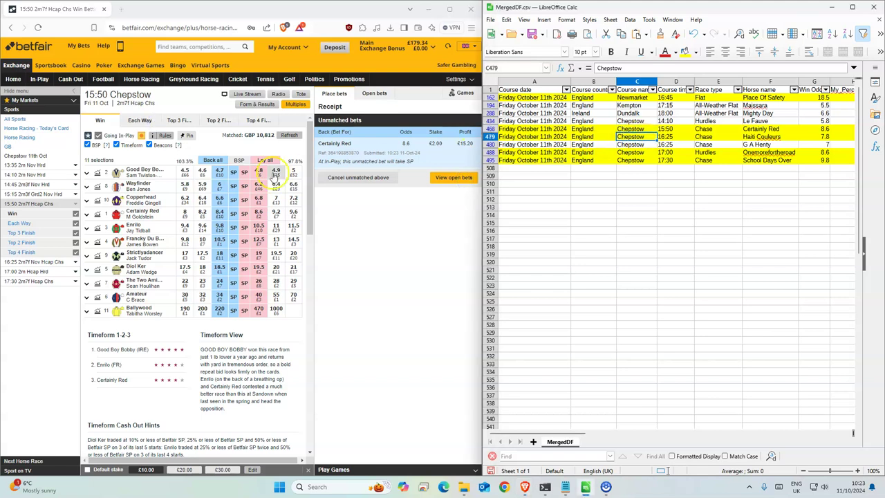
click(24, 262)
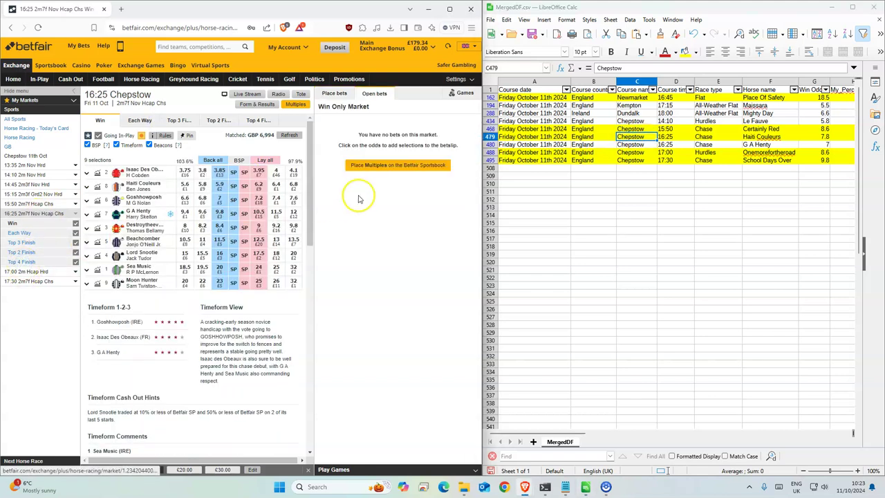
click(219, 186)
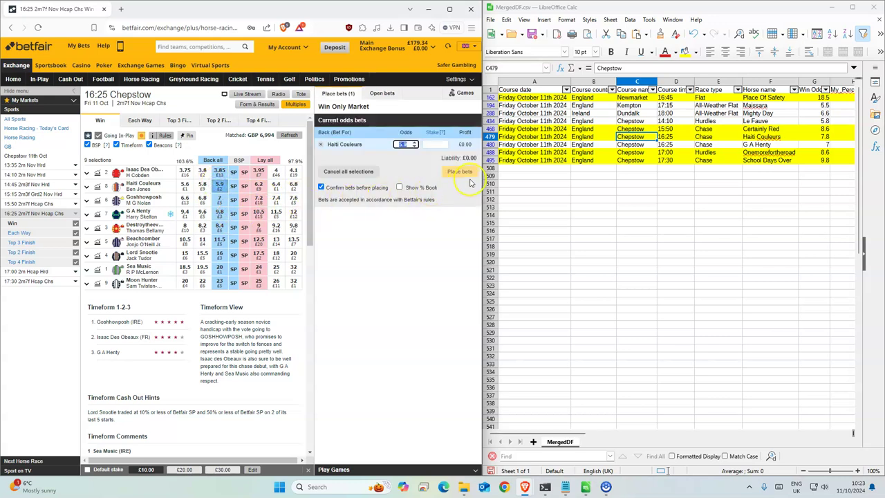
Step: Place and confirm the Haiti Couleurs bet at odds of 7.8 with a stake of 2, taking SP at in-play if unmatched
text(7)
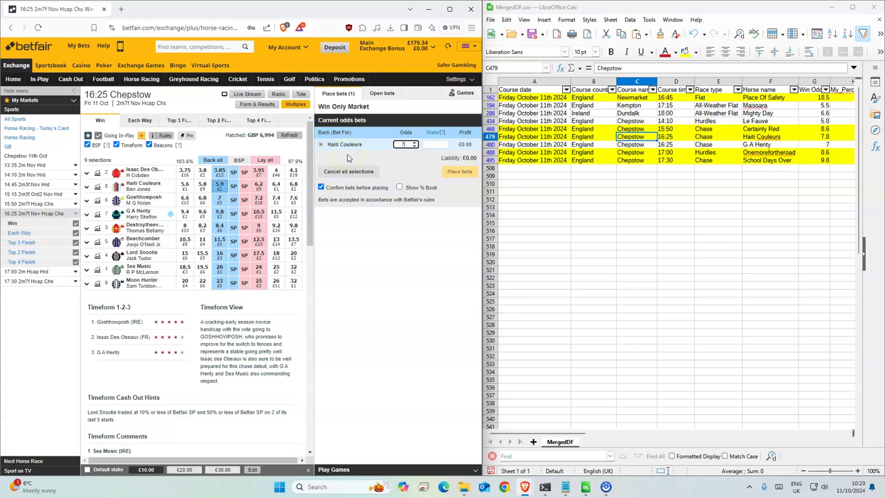
text(2)
click(460, 171)
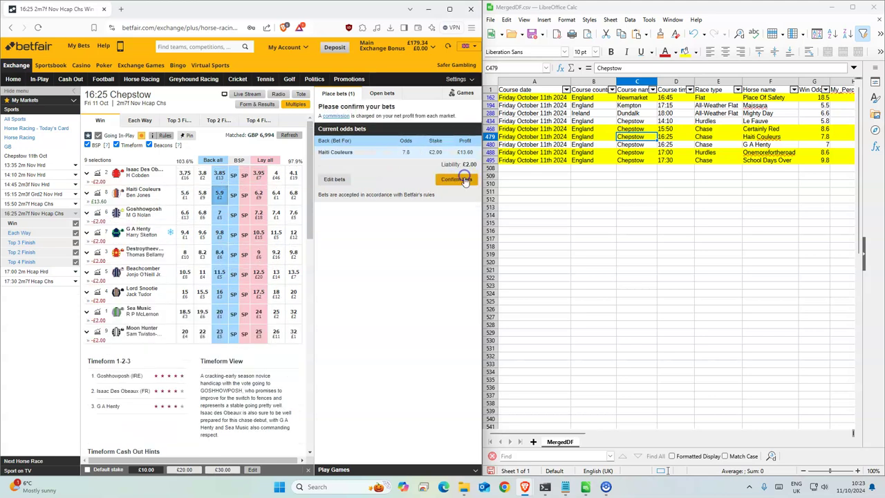
click(462, 174)
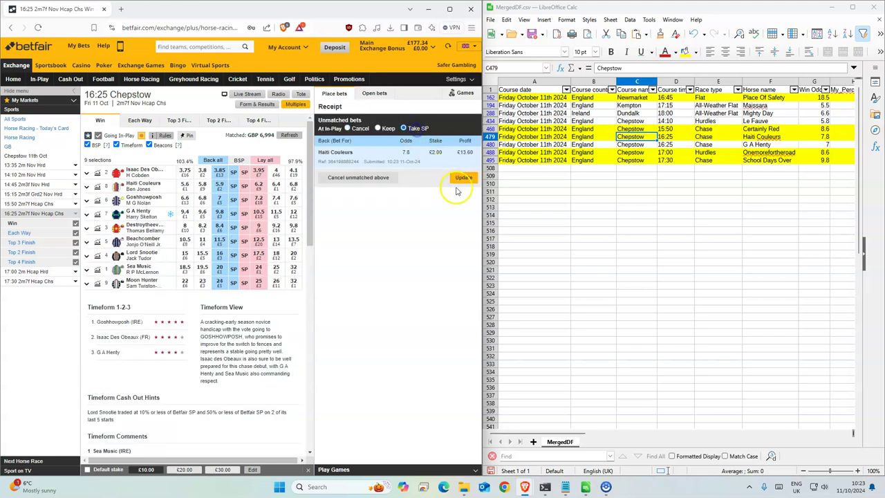
click(462, 177)
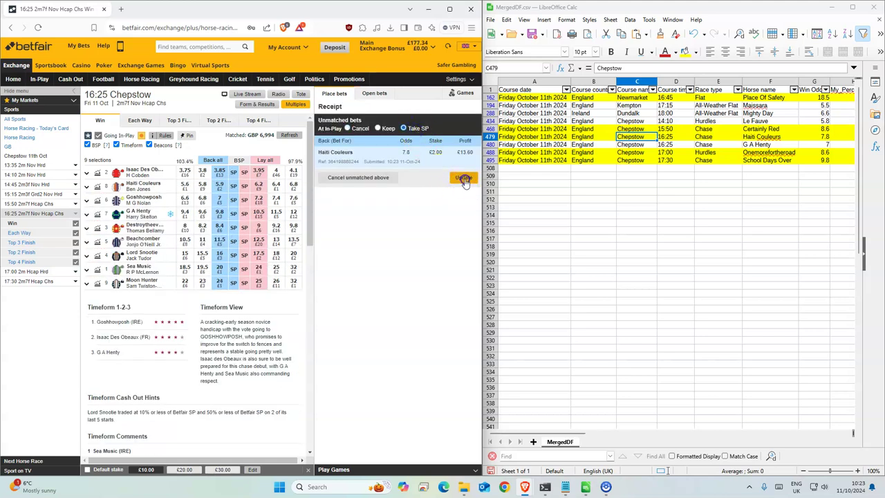
Step: Back G A Henty in the same 16:25 Chepstow market at odds of 9.8 with a stake of 1, and confirm the bet
click(666, 145)
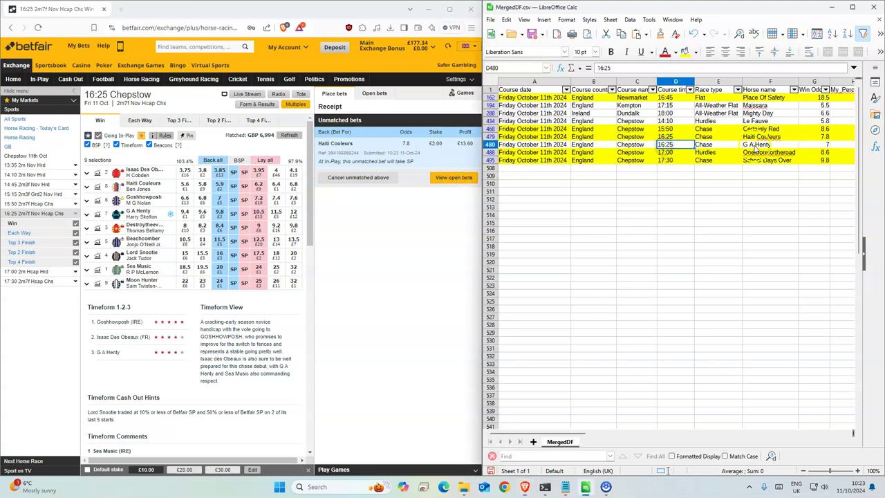
click(219, 213)
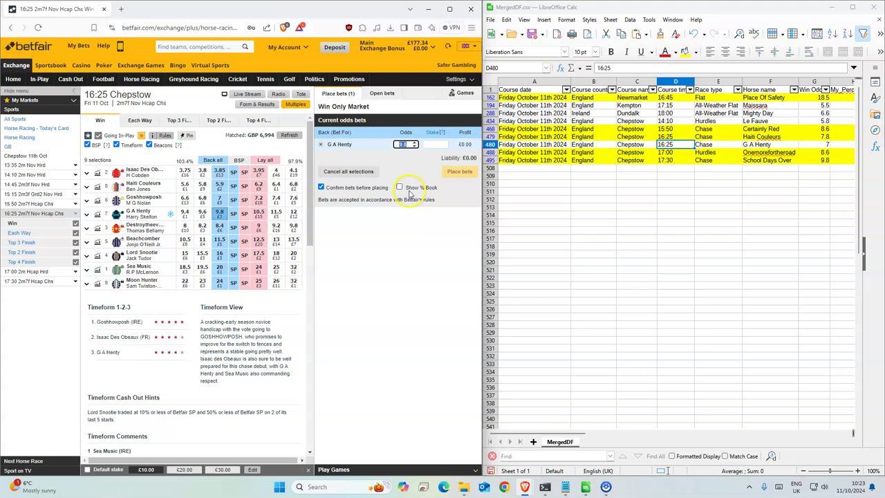
text(1)
click(460, 171)
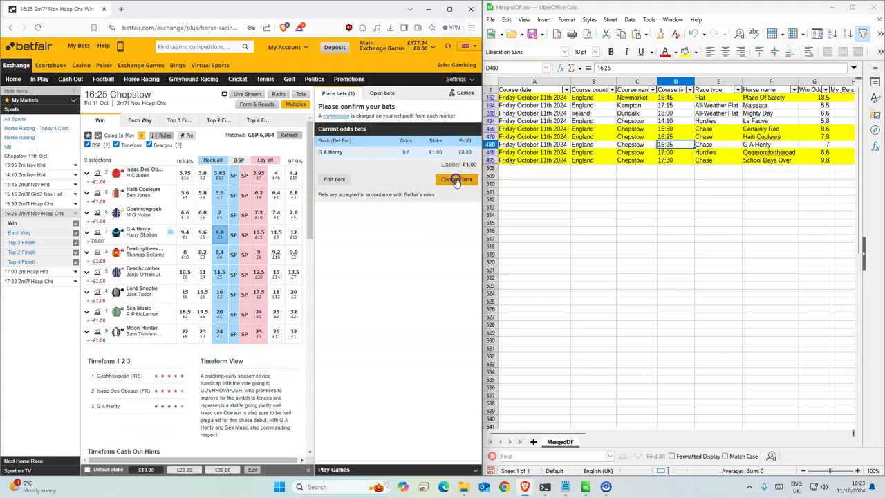
click(457, 177)
Step: Open the 17:00 Chepstow win market and add a back bet on Onemorefortheroad at the offered odds of 9
click(754, 153)
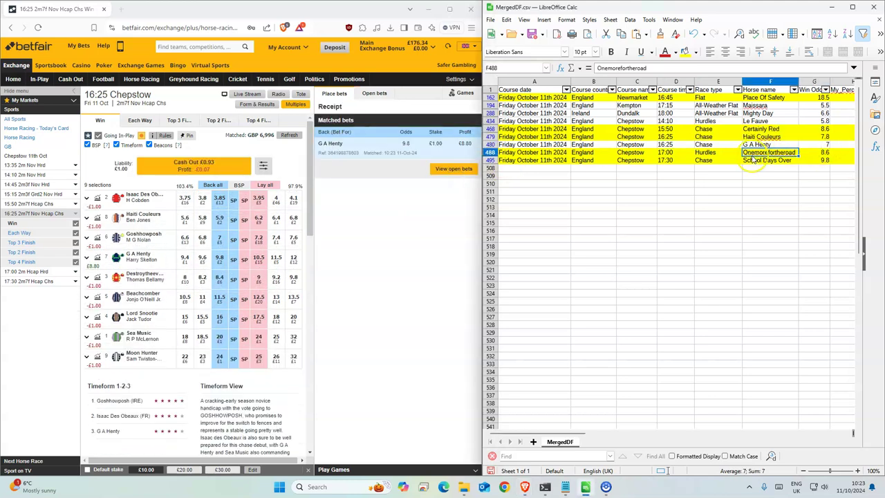
click(26, 271)
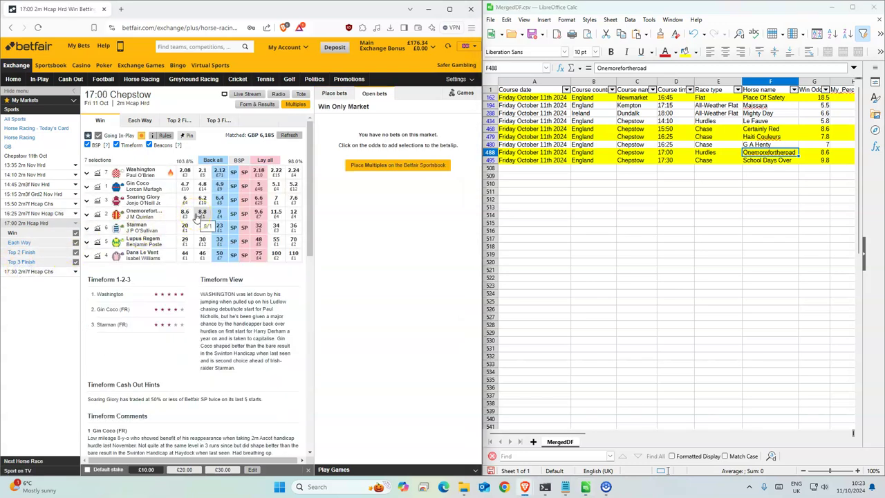
click(203, 242)
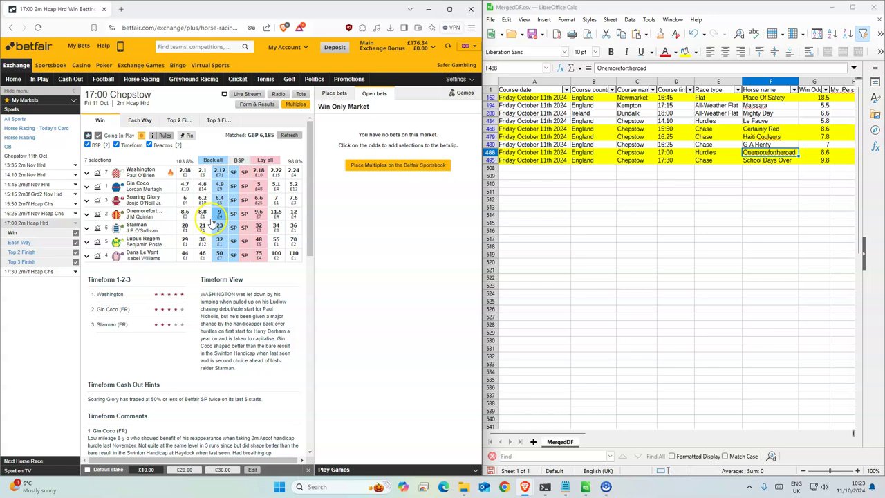
click(219, 214)
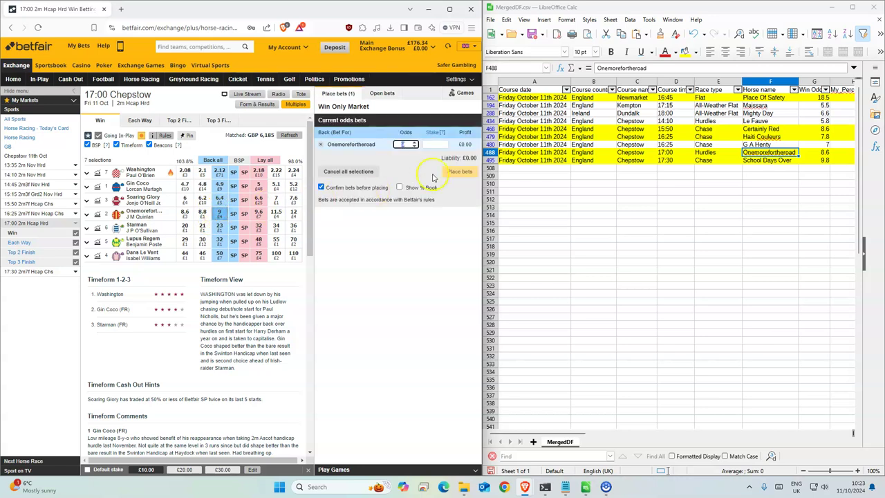
Step: Stake 2 on Onemorefortheroad, and place and confirm the bet
click(436, 144)
text(1)
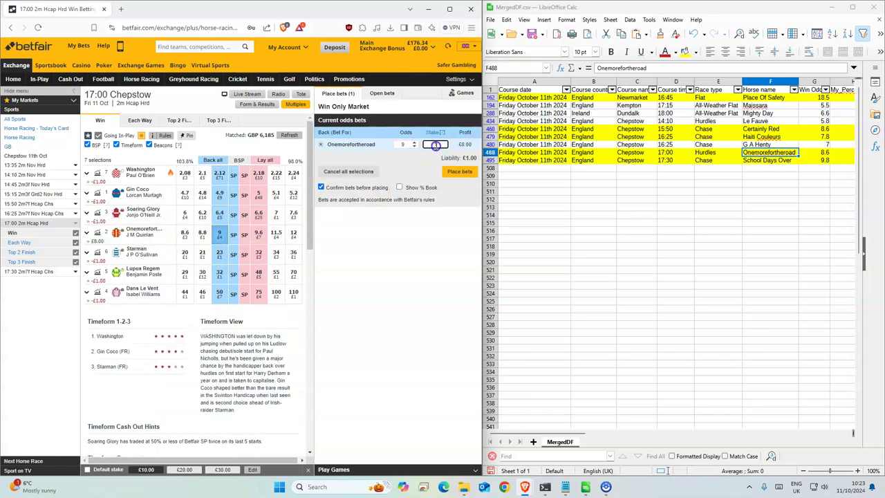
click(456, 171)
click(458, 181)
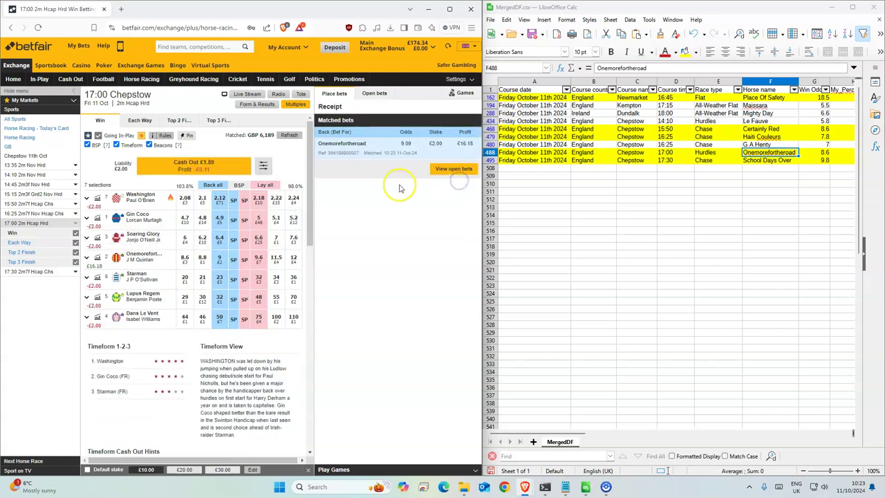
Step: Back School Days Over in the 17:30 Chepstow win market at odds of 10 with a stake of 2, and confirm the bet
click(38, 271)
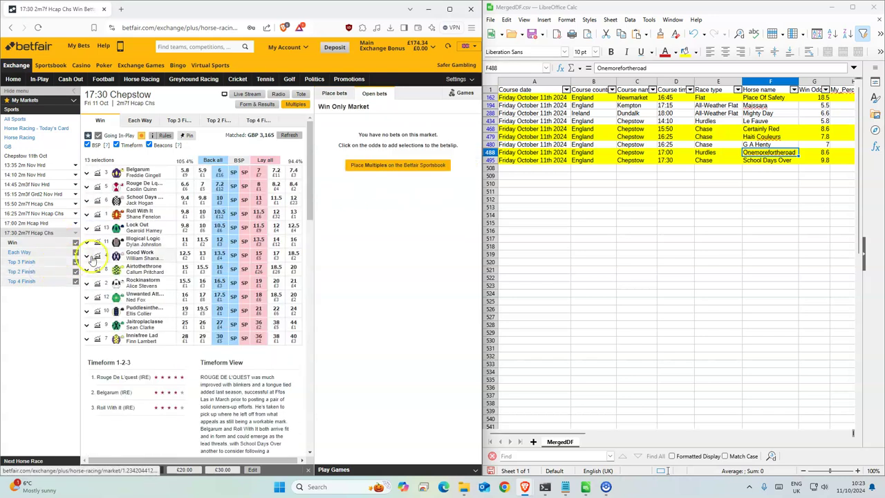
click(219, 200)
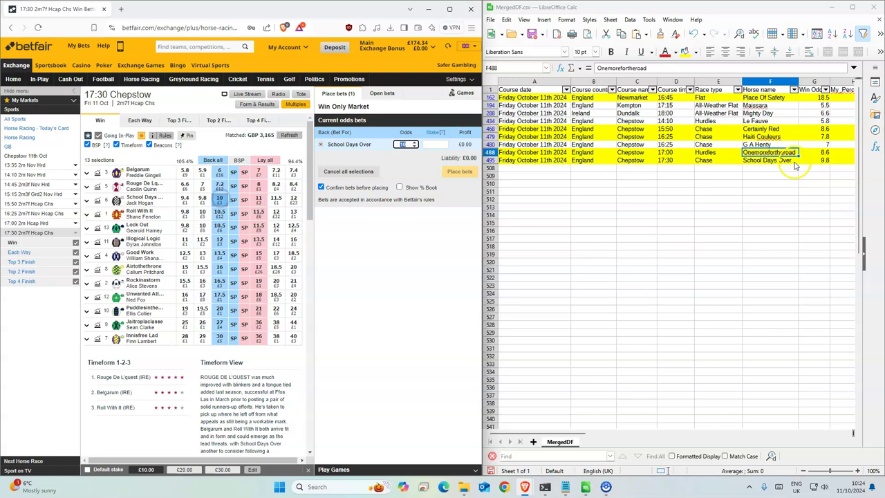
click(435, 144)
text(2)
click(460, 171)
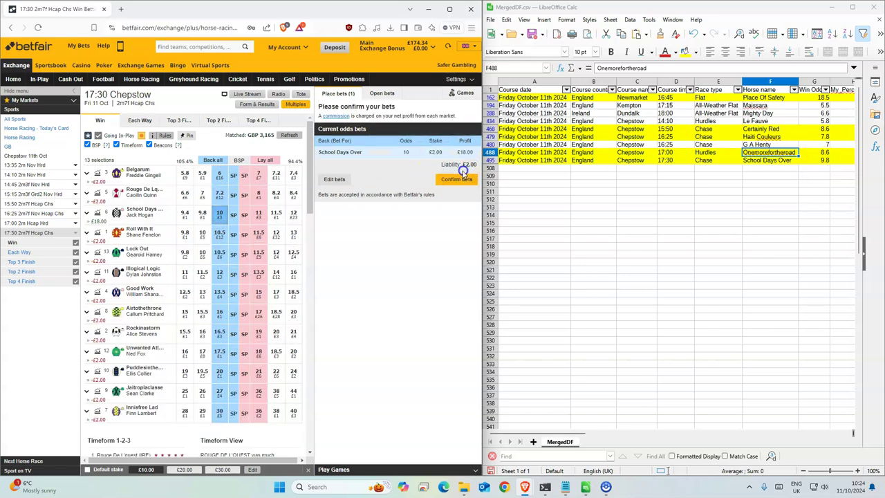
click(458, 176)
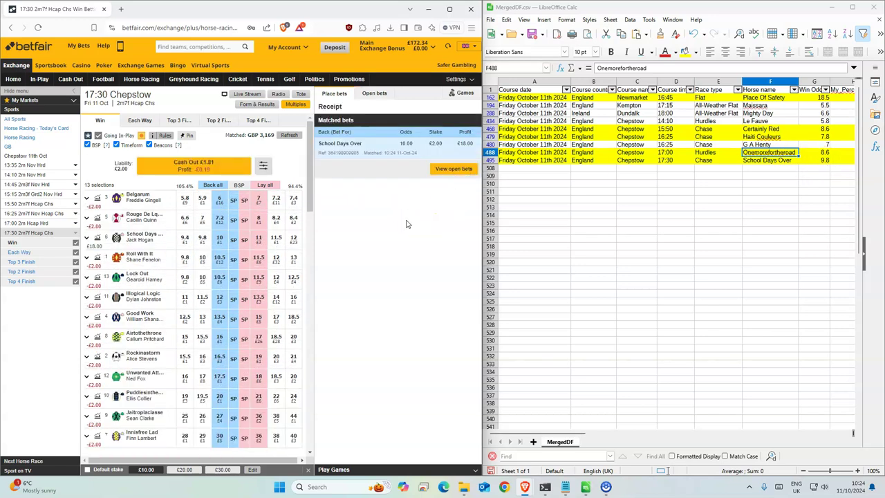
click(373, 97)
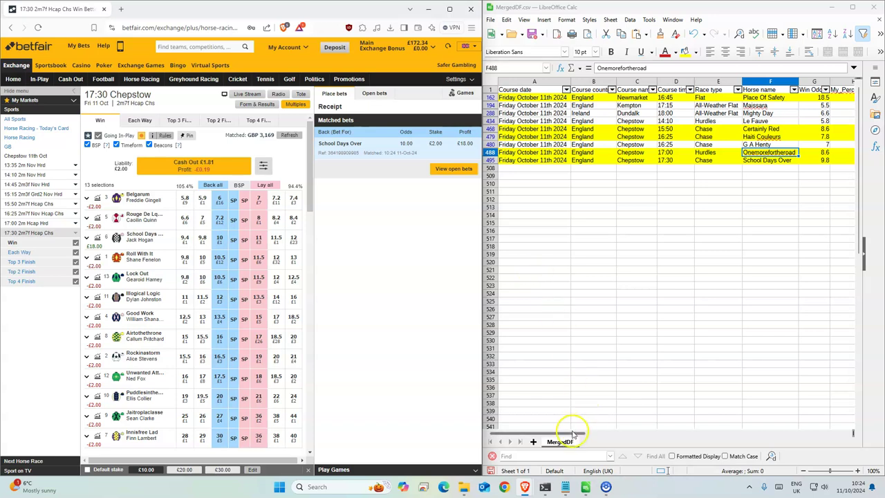
drag(573, 433, 592, 437)
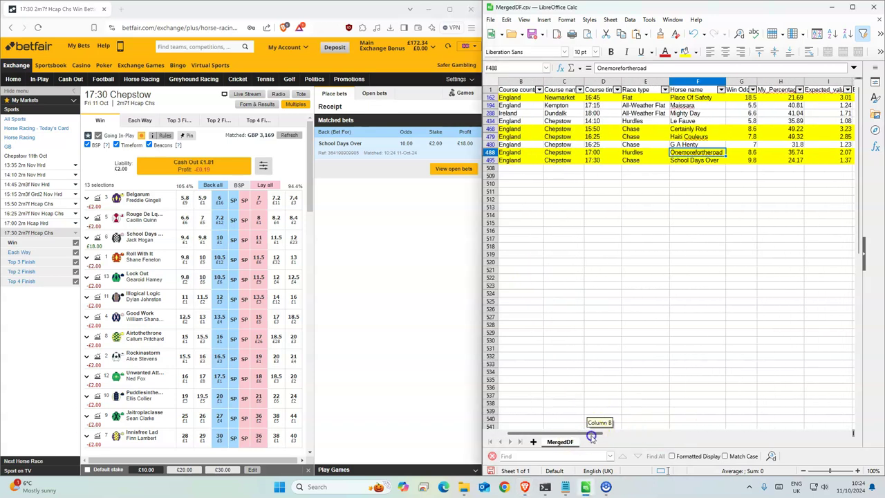
click(663, 238)
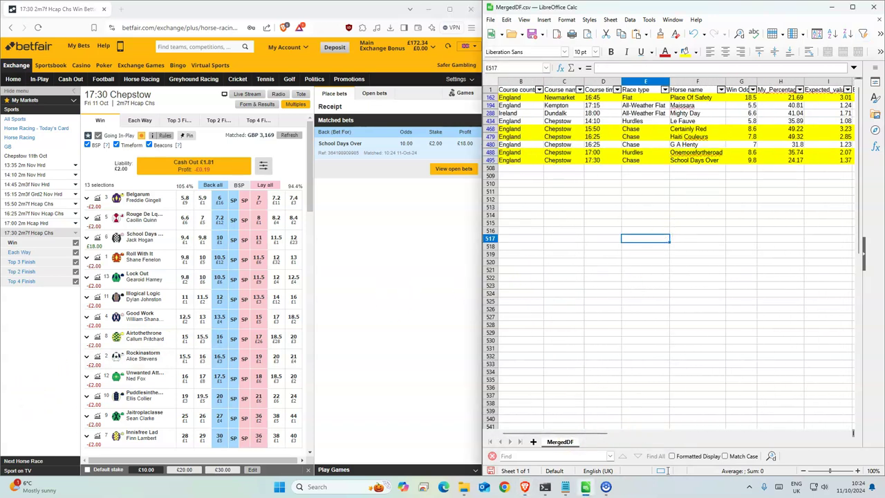